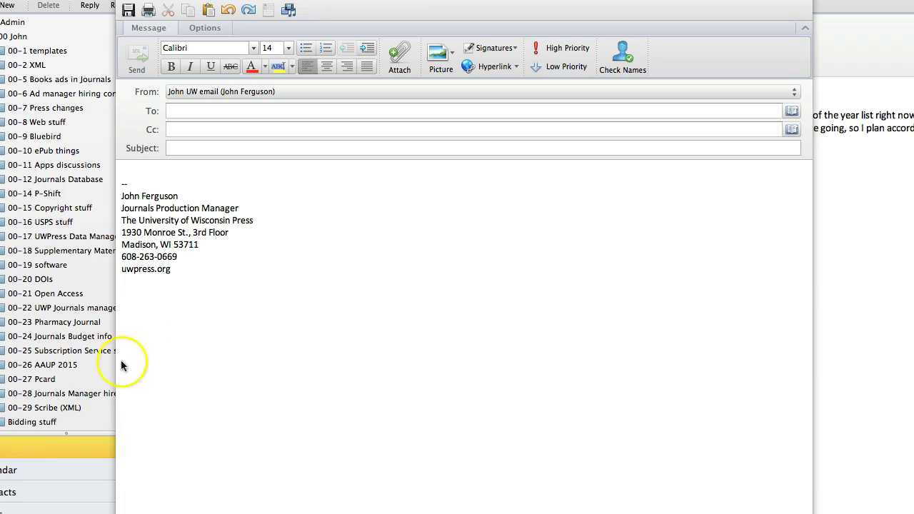
# Address the new message to your own work e-mail address and move to the Subject field.
pyautogui.click(198, 110)
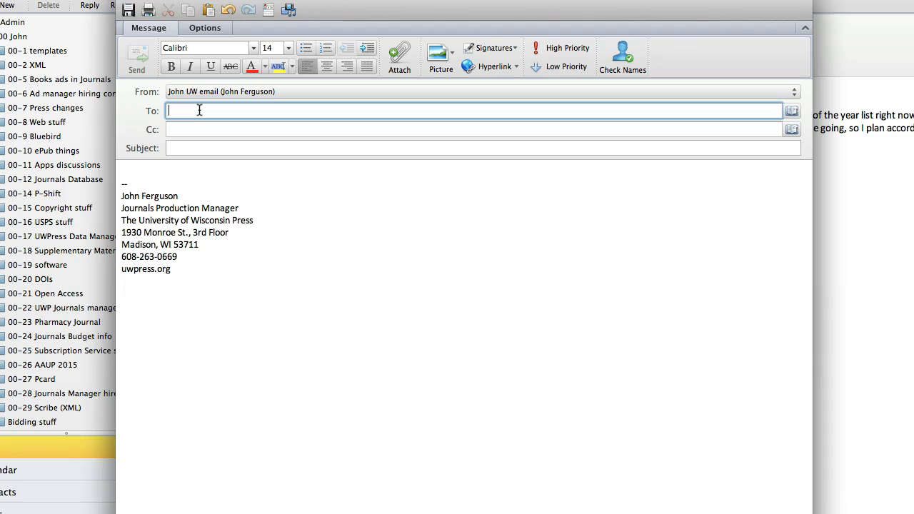
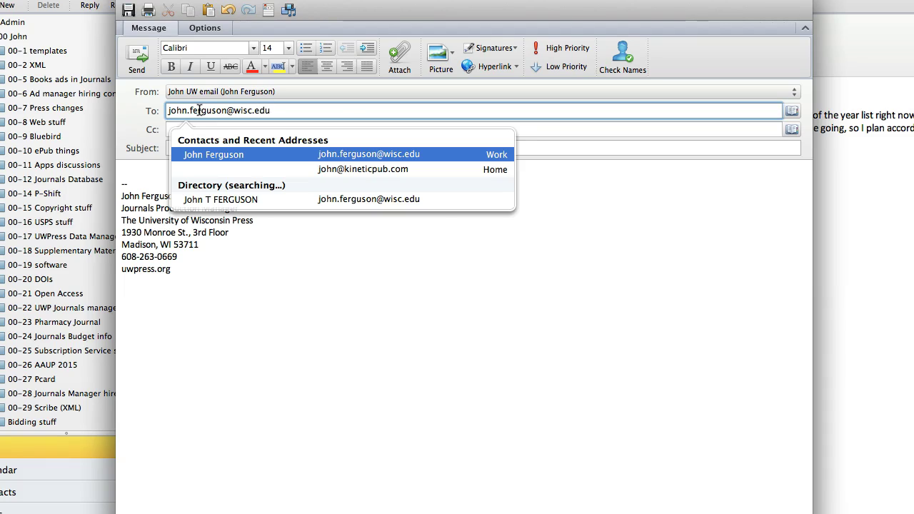
pyautogui.press('Return')
pyautogui.press('Tab')
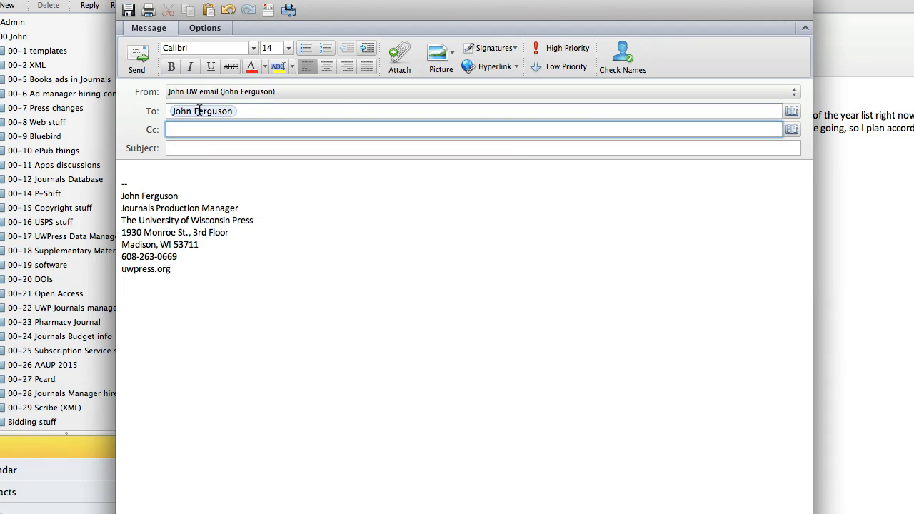
pyautogui.press('Tab')
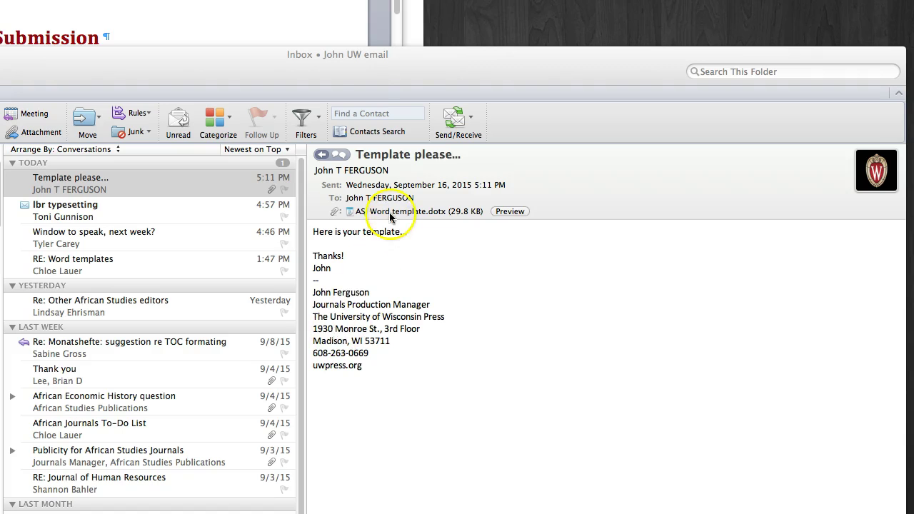
# Save the ASJ Word template.dotx attachment onto the Desktop.
pyautogui.click(386, 211)
pyautogui.rightClick(389, 212)
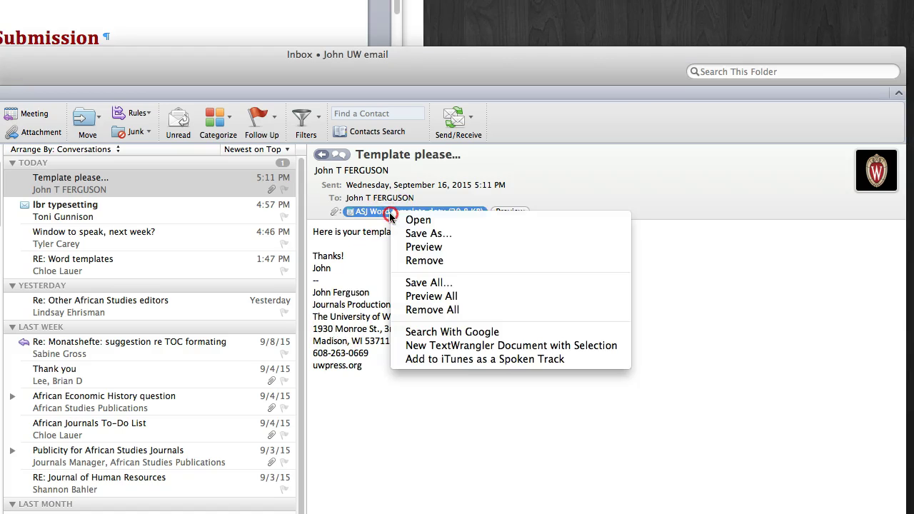
pyautogui.click(408, 234)
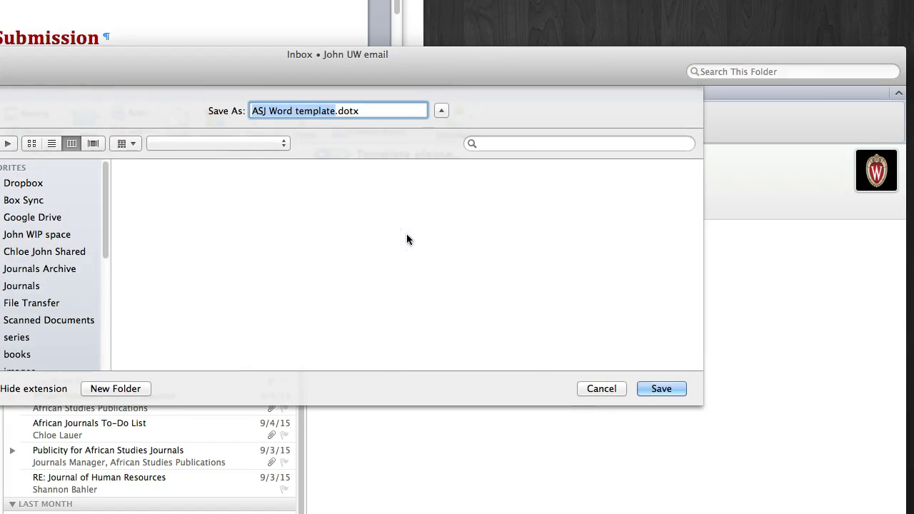
pyautogui.scroll(-5, 55, 293)
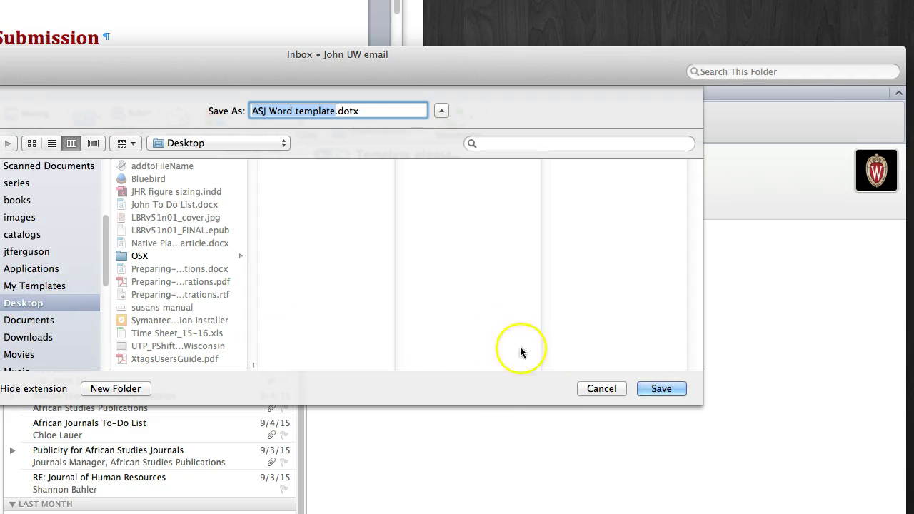
pyautogui.click(658, 389)
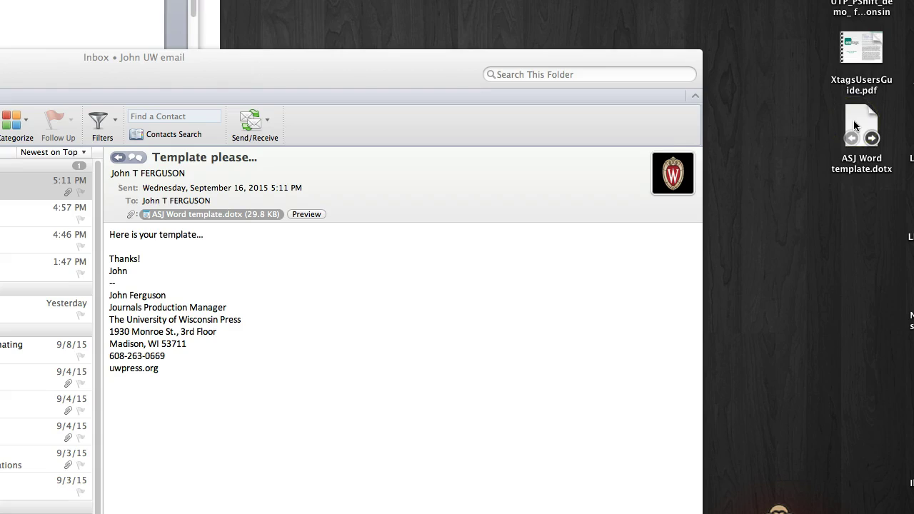
# Open a new document from ASJ Word template.dotx and start saving it as 'ASJ Word Template'.
pyautogui.doubleClick(853, 120)
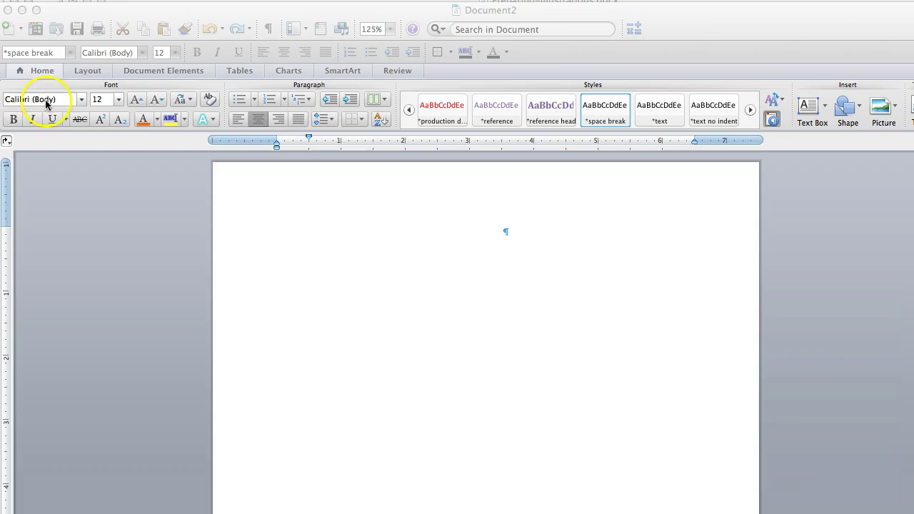
pyautogui.click(112, 185)
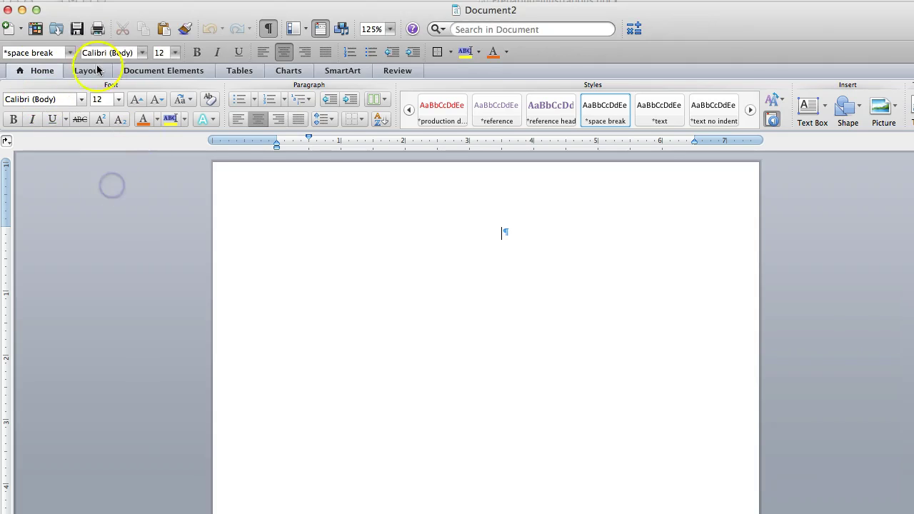
pyautogui.click(86, 2)
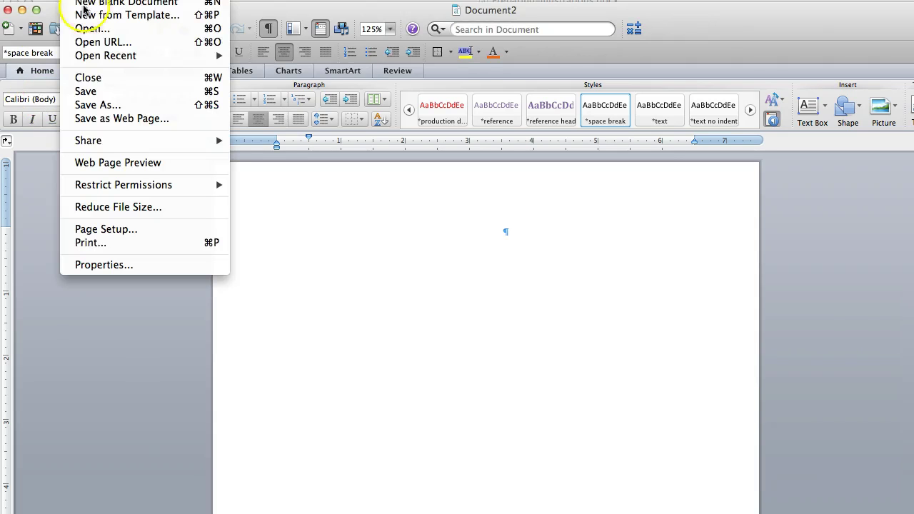
pyautogui.click(114, 106)
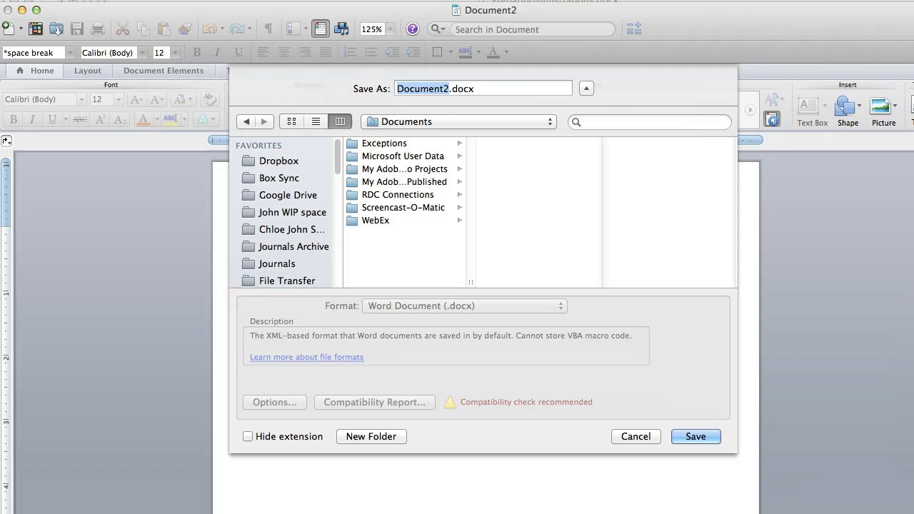
pyautogui.click(680, 50)
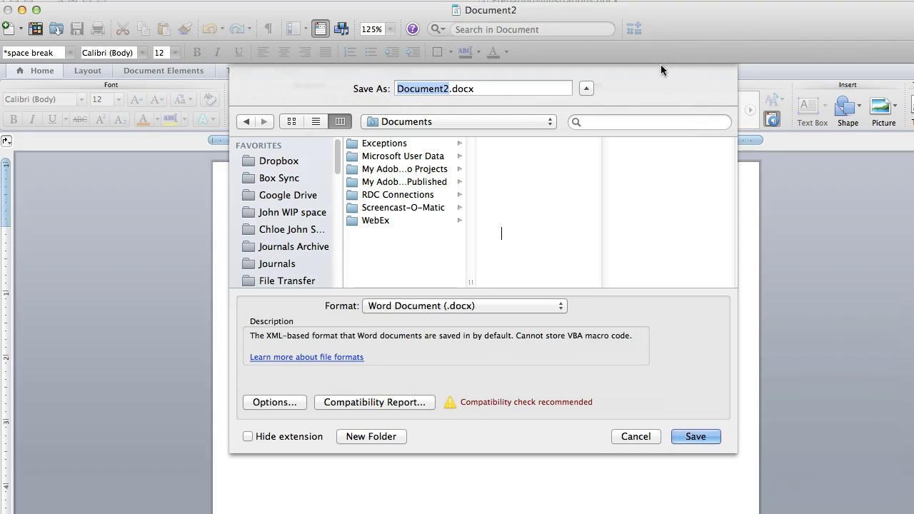
pyautogui.write('A')
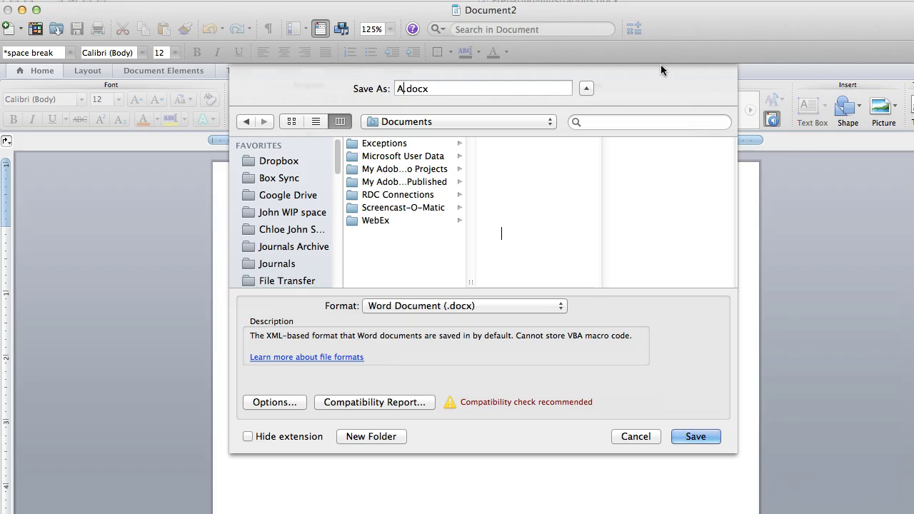
pyautogui.write('SJ Word Template')
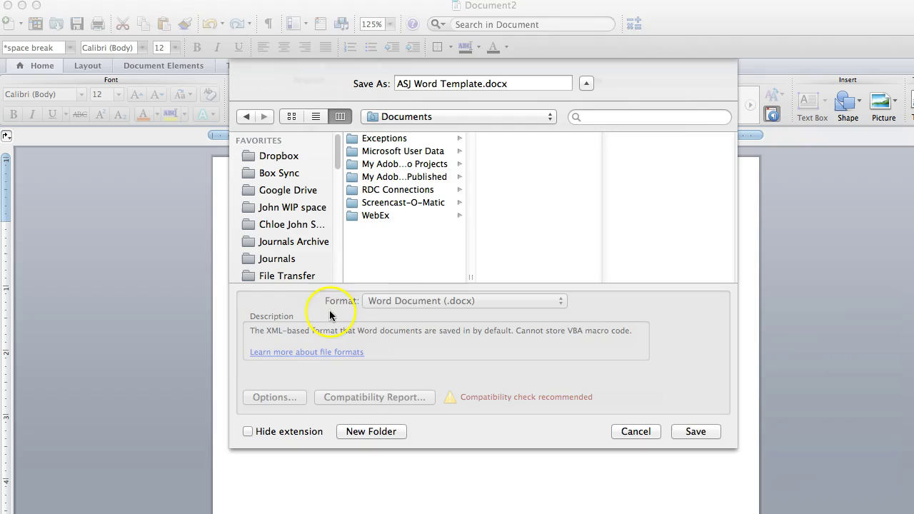
# Save ASJ Word Template in Word Template (.dotx) format into My Templates.
pyautogui.click(329, 310)
pyautogui.click(386, 301)
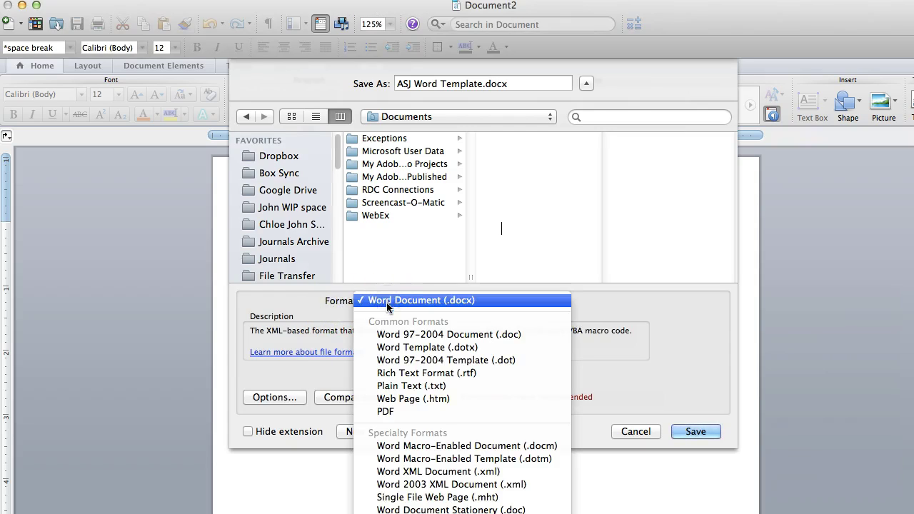
pyautogui.click(409, 348)
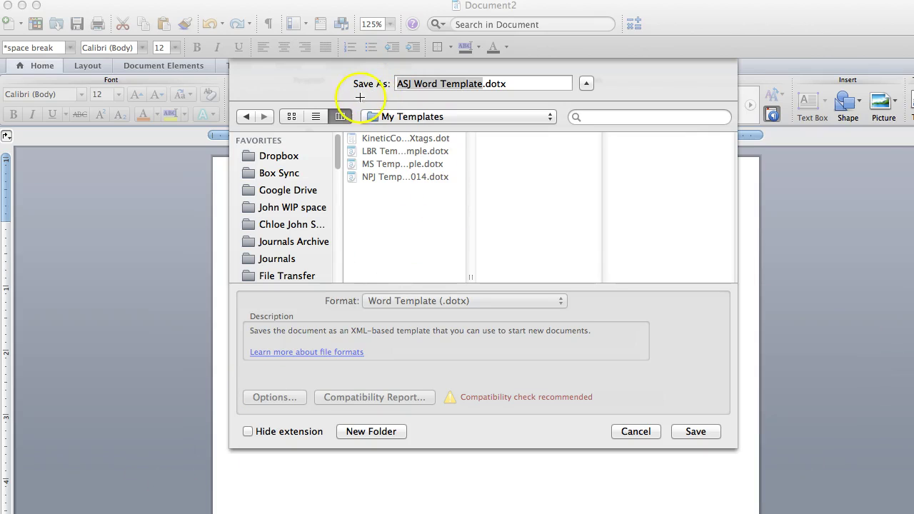
pyautogui.moveTo(355, 99)
pyautogui.mouseDown()
pyautogui.moveTo(489, 98)
pyautogui.moveTo(492, 135)
pyautogui.moveTo(353, 128)
pyautogui.moveTo(356, 100)
pyautogui.mouseUp()
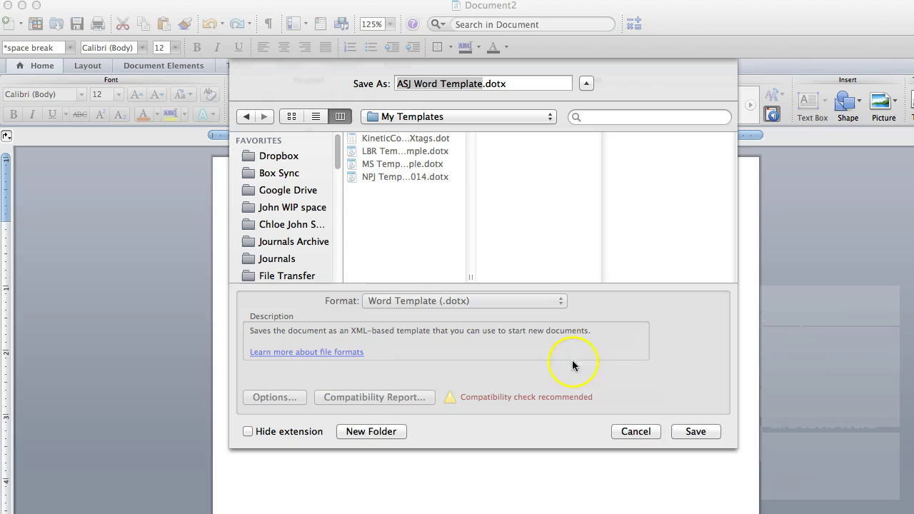
pyautogui.click(661, 390)
pyautogui.click(697, 432)
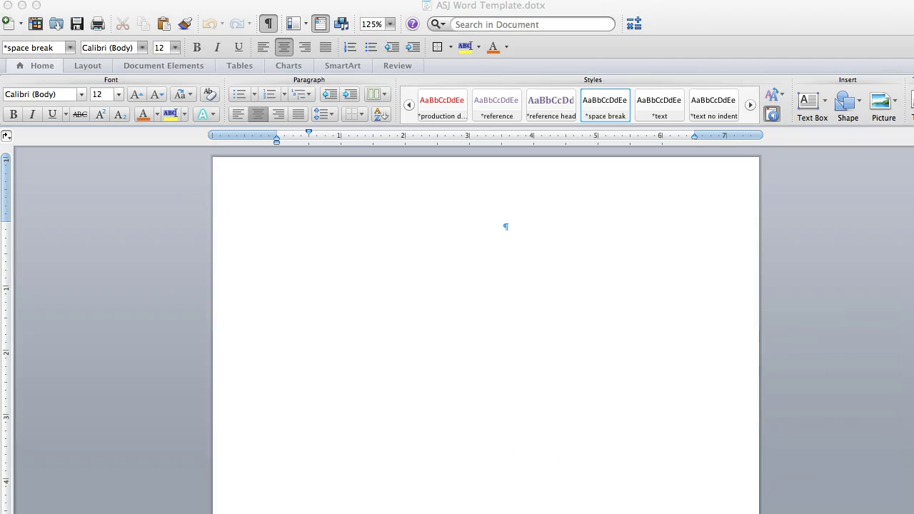
# Open ASJ Word sample for video.docx from the Desktop.
pyautogui.click(123, 290)
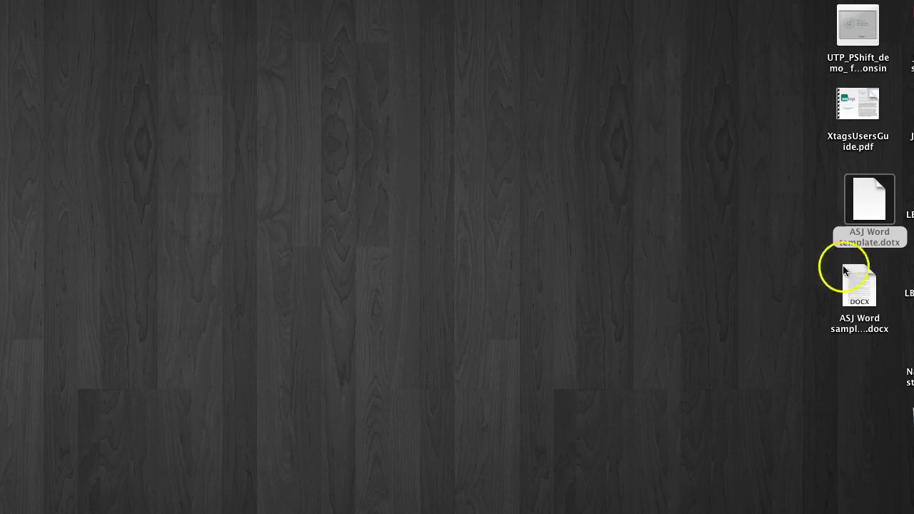
pyautogui.moveTo(857, 278)
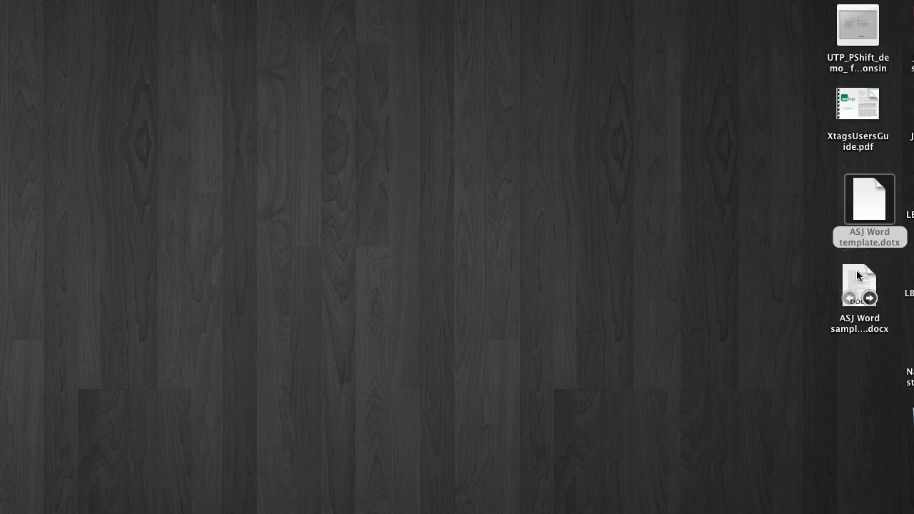
pyautogui.click(858, 276)
pyautogui.doubleClick(857, 270)
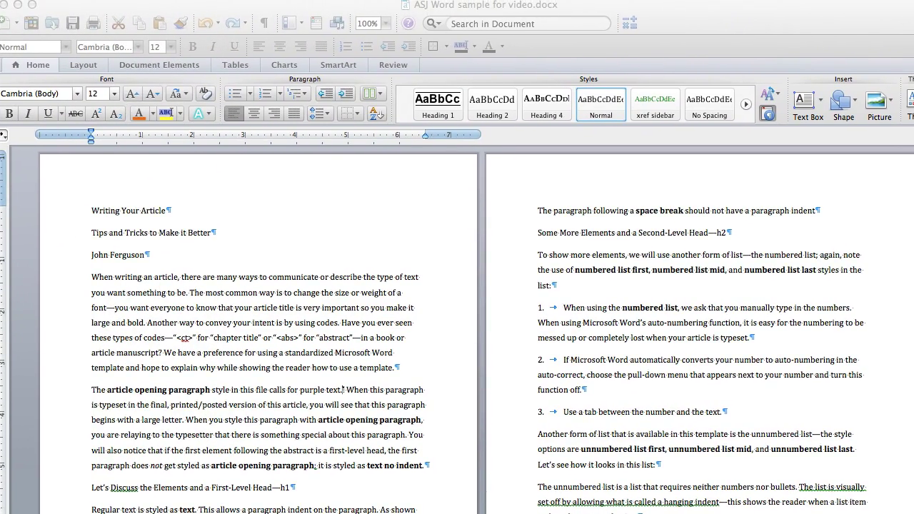
# Set the document zoom to 150%.
pyautogui.click(386, 25)
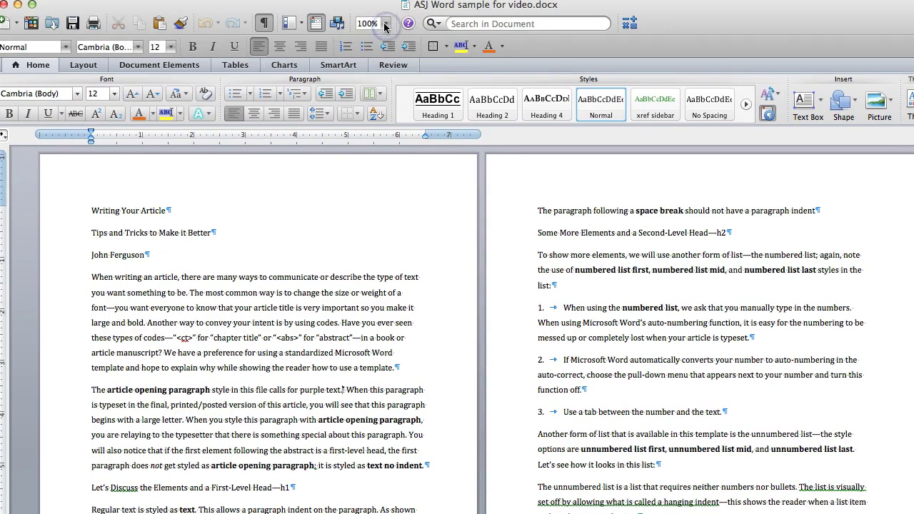
pyautogui.click(382, 62)
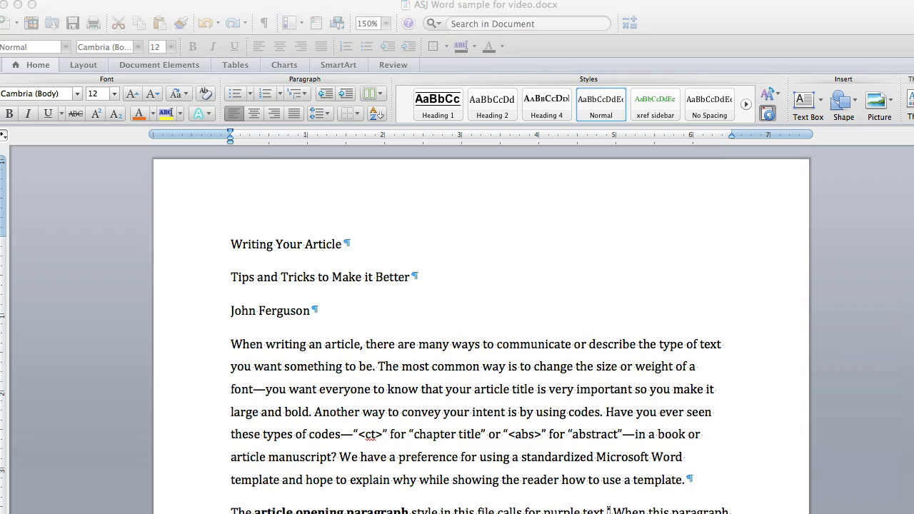
pyautogui.click(142, 384)
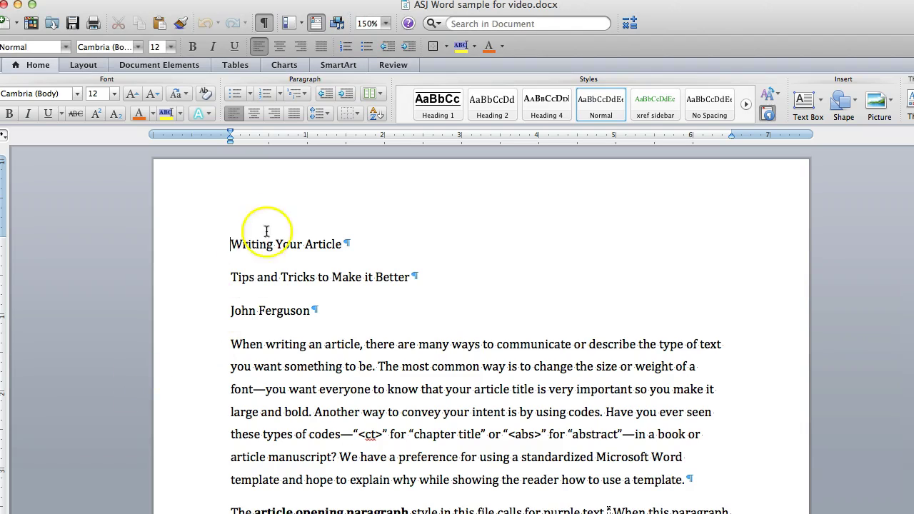
# Open Templates and Add-Ins to review the document's current template.
pyautogui.click(298, 2)
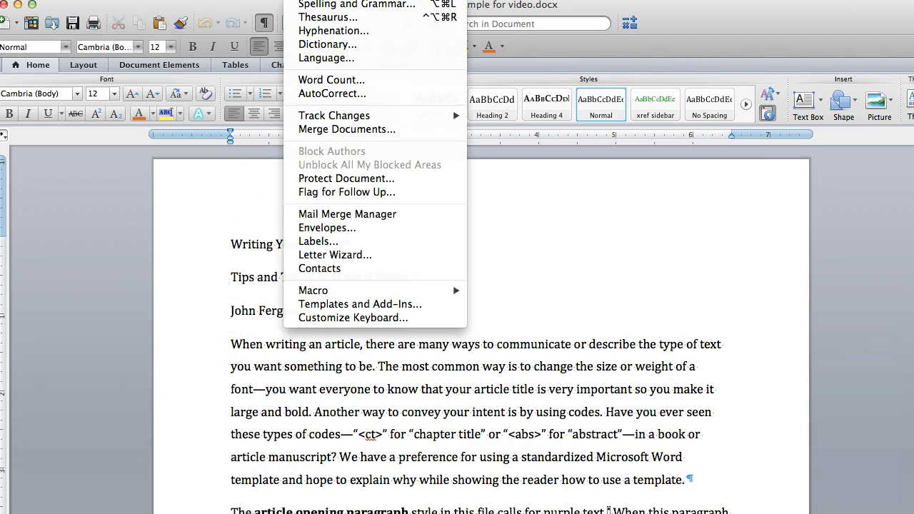
pyautogui.click(366, 306)
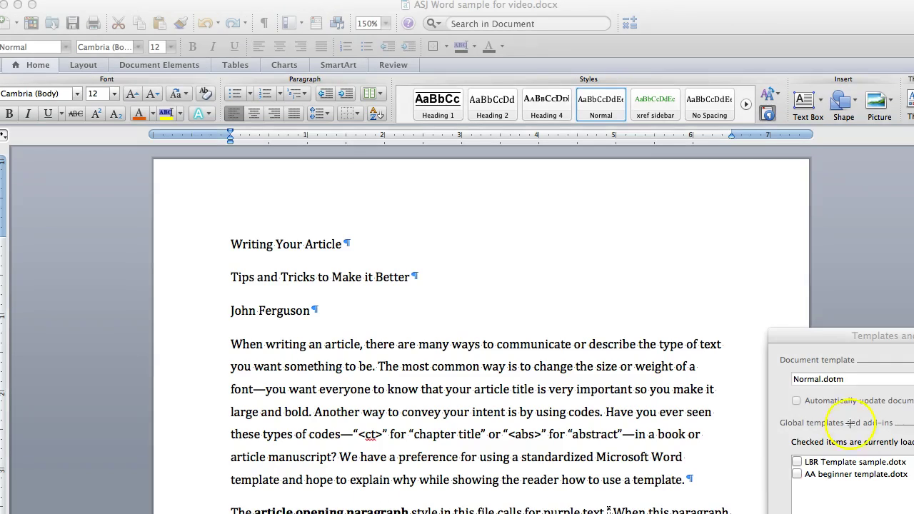
pyautogui.moveTo(775, 348)
pyautogui.mouseDown()
pyautogui.moveTo(889, 367)
pyautogui.moveTo(881, 389)
pyautogui.moveTo(775, 398)
pyautogui.moveTo(775, 348)
pyautogui.mouseUp()
pyautogui.press('Escape')
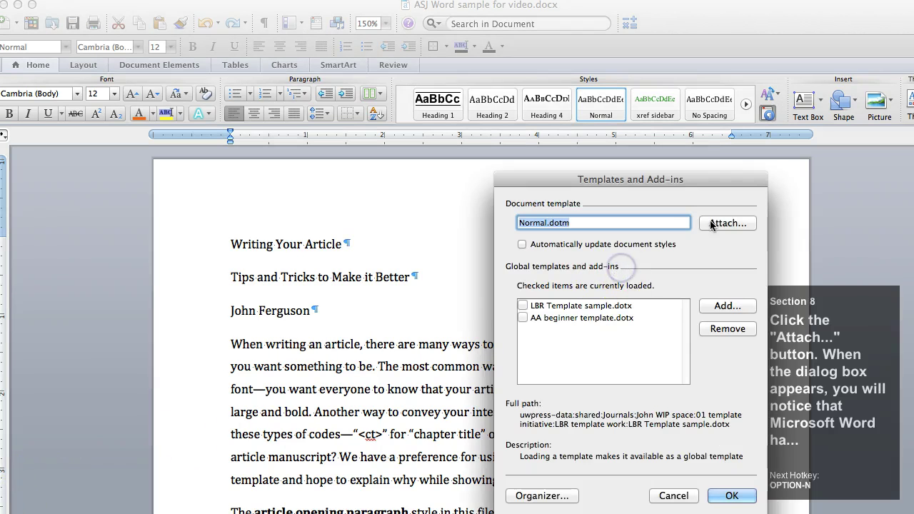
# Attach the ASJ Word template from My Templates with automatic style updating.
pyautogui.click(712, 224)
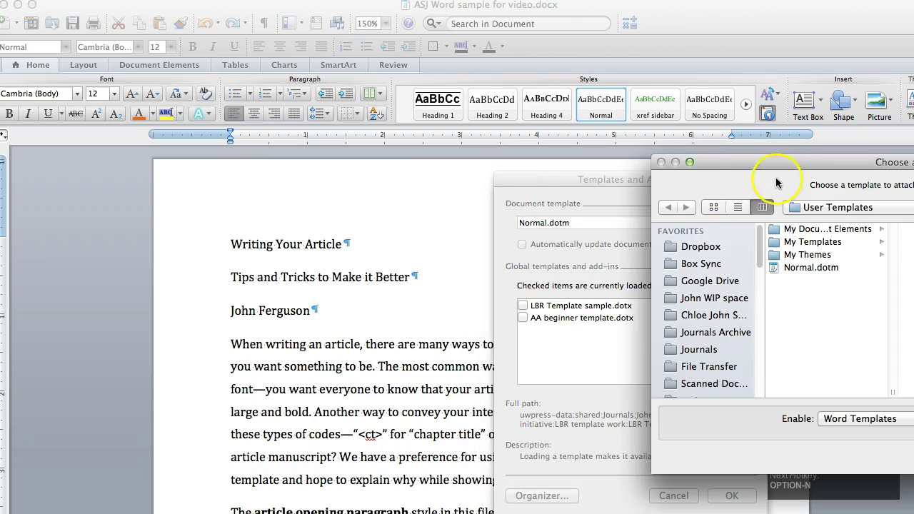
pyautogui.moveTo(791, 169); pyautogui.dragTo(576, 143)
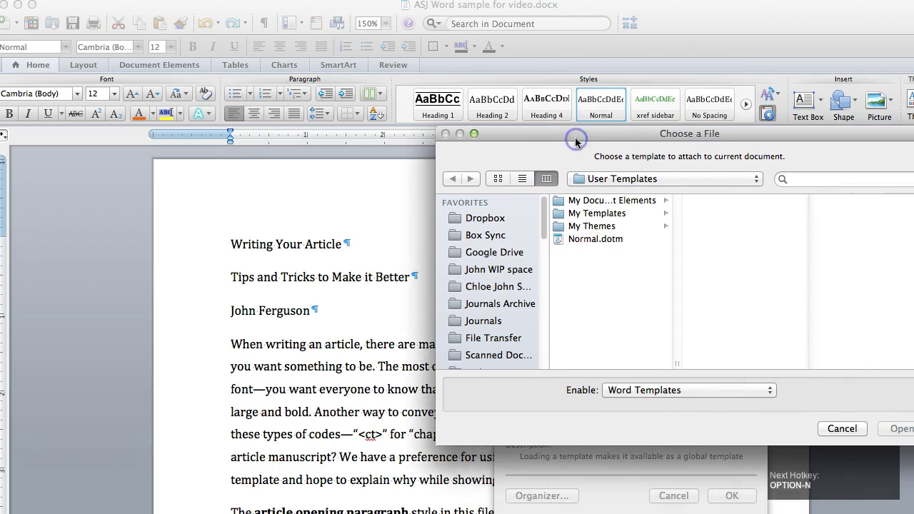
pyautogui.click(572, 79)
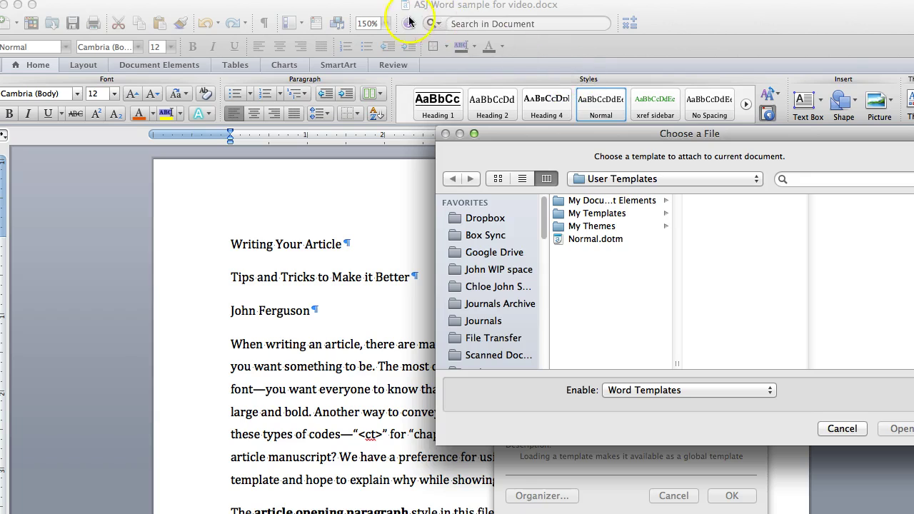
pyautogui.click(484, 13)
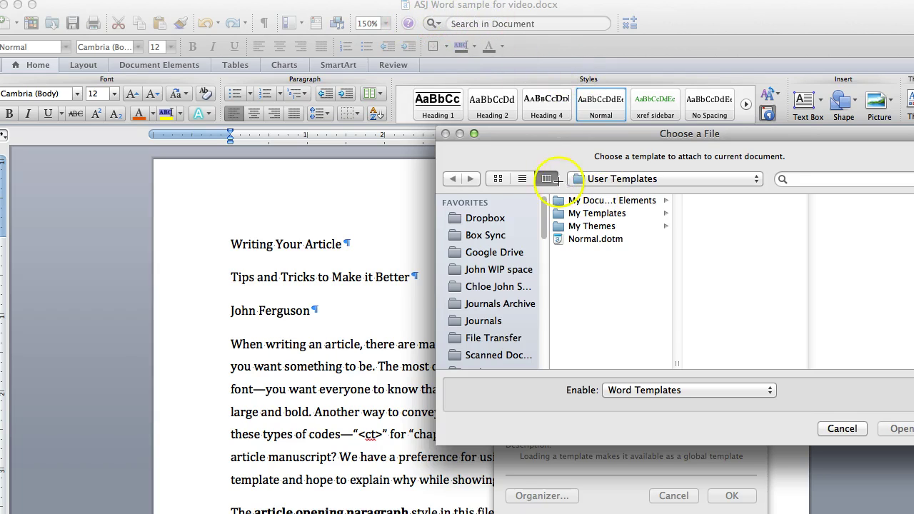
pyautogui.moveTo(543, 161)
pyautogui.mouseDown()
pyautogui.moveTo(685, 163)
pyautogui.moveTo(681, 270)
pyautogui.moveTo(541, 264)
pyautogui.moveTo(545, 171)
pyautogui.mouseUp()
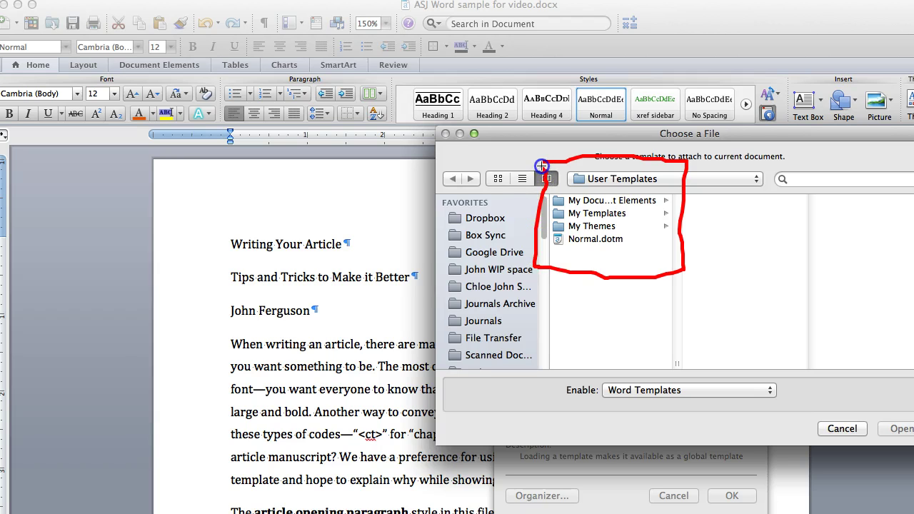
pyautogui.click(582, 214)
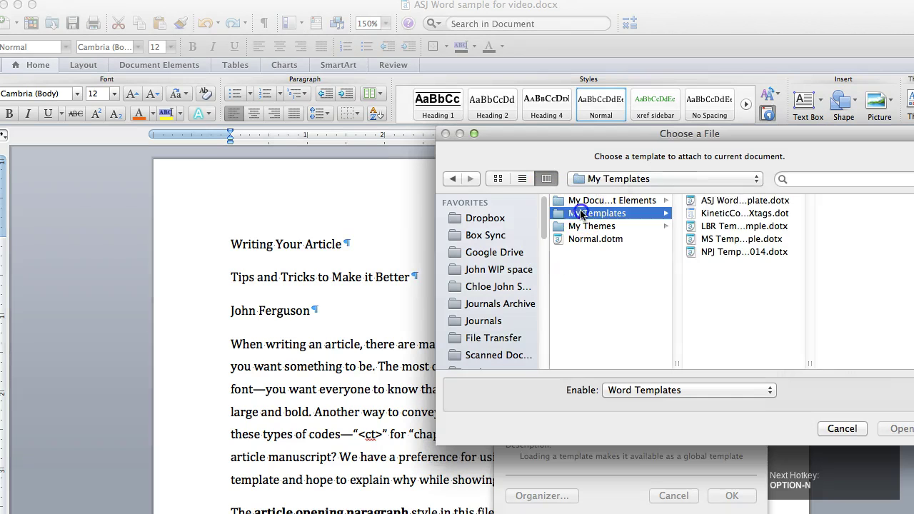
pyautogui.click(714, 201)
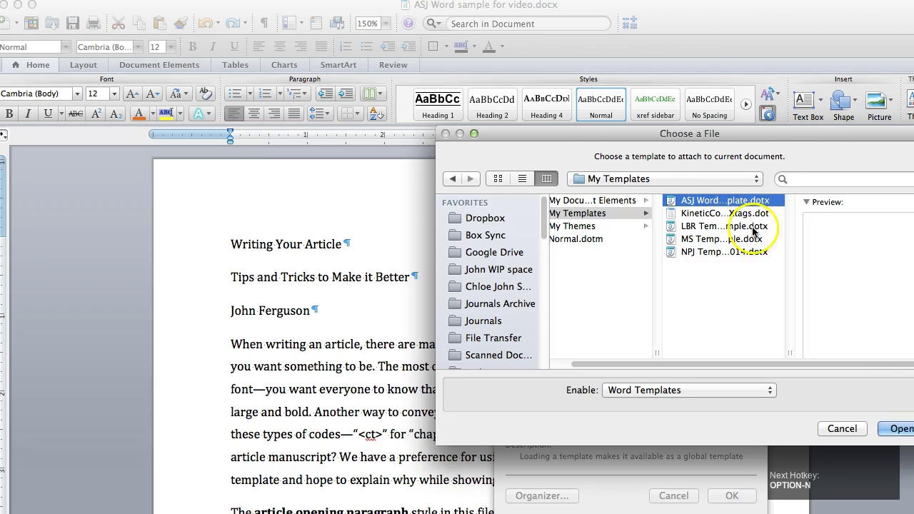
pyautogui.press('Return')
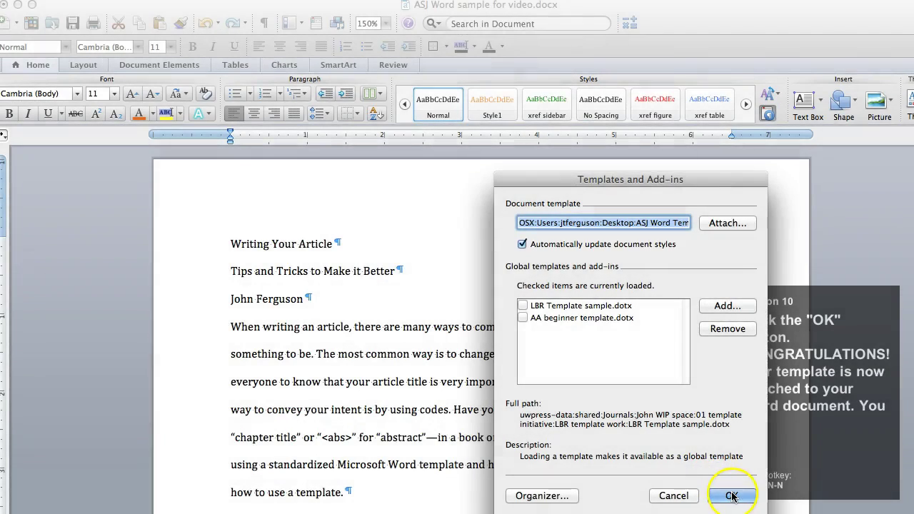
pyautogui.click(732, 496)
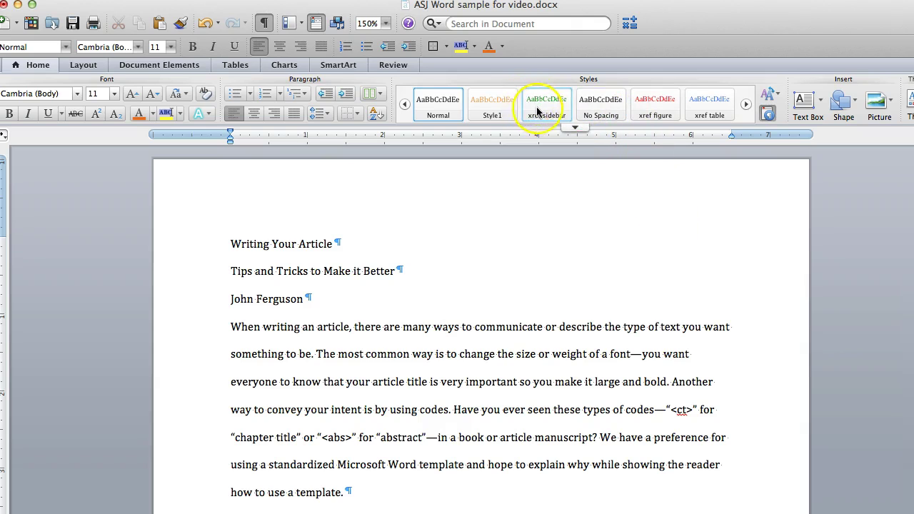
# Apply the 'article title' style to the heading 'Writing Your Article'.
pyautogui.click(572, 127)
pyautogui.scroll(4, 561, 179)
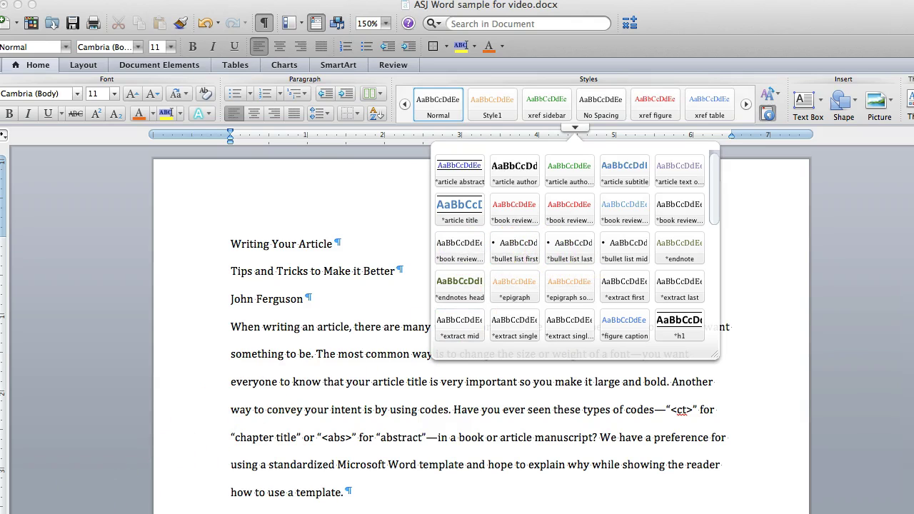
pyautogui.click(377, 439)
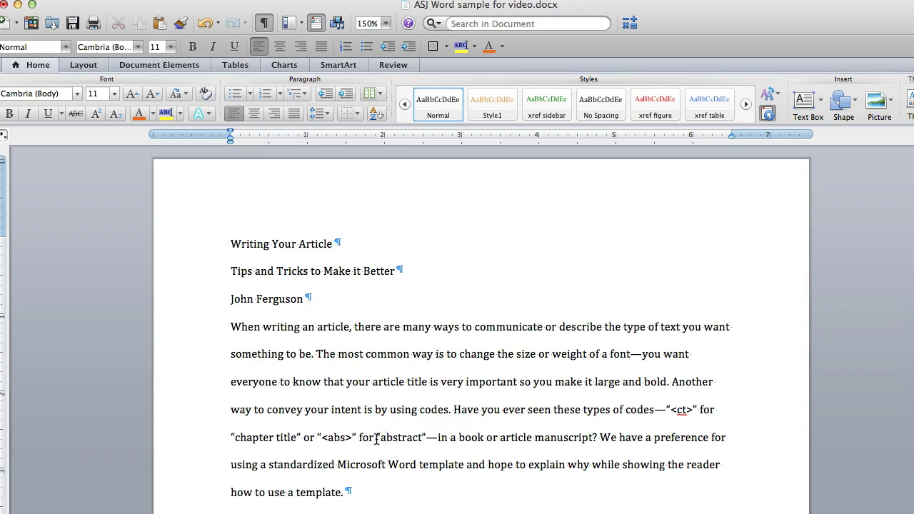
pyautogui.press('super+Home')
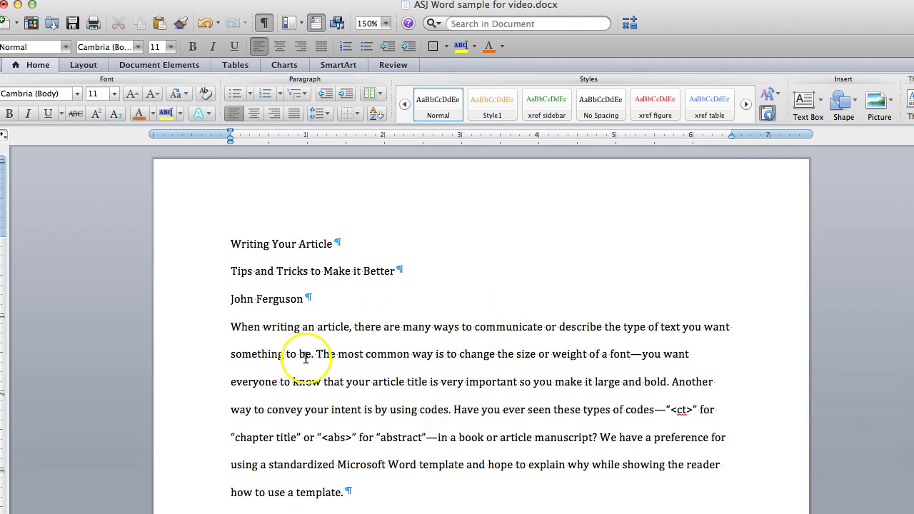
pyautogui.click(280, 244)
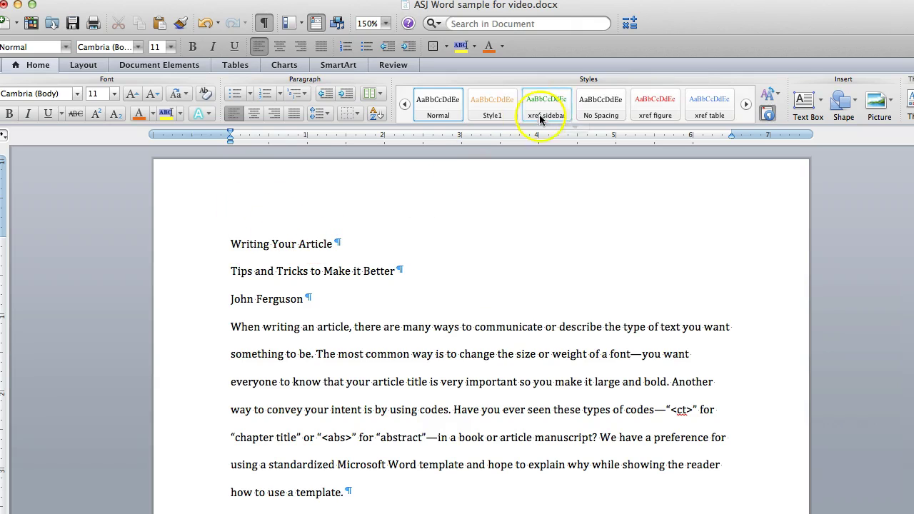
pyautogui.click(574, 129)
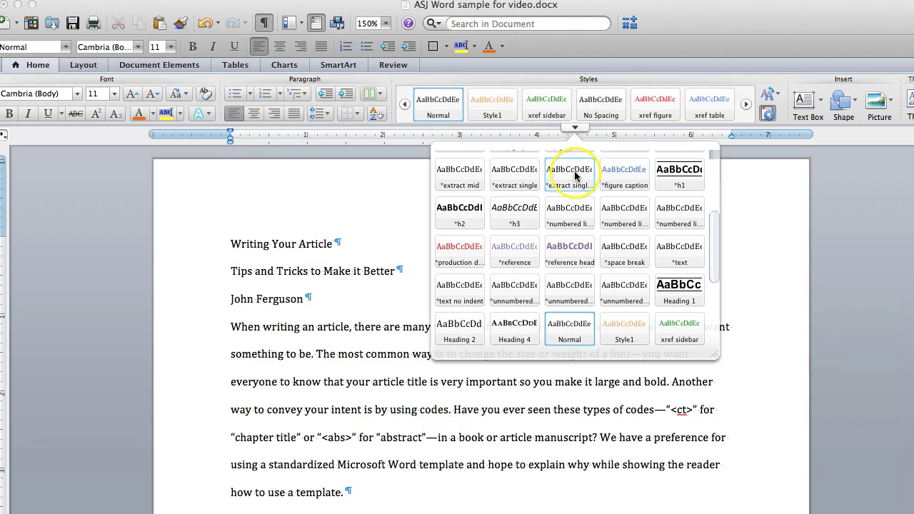
pyautogui.scroll(5, 575, 176)
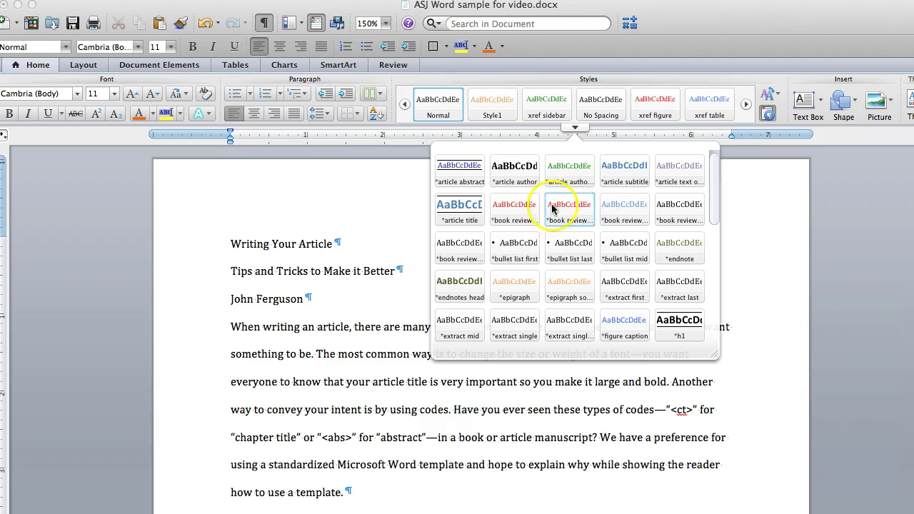
pyautogui.click(459, 210)
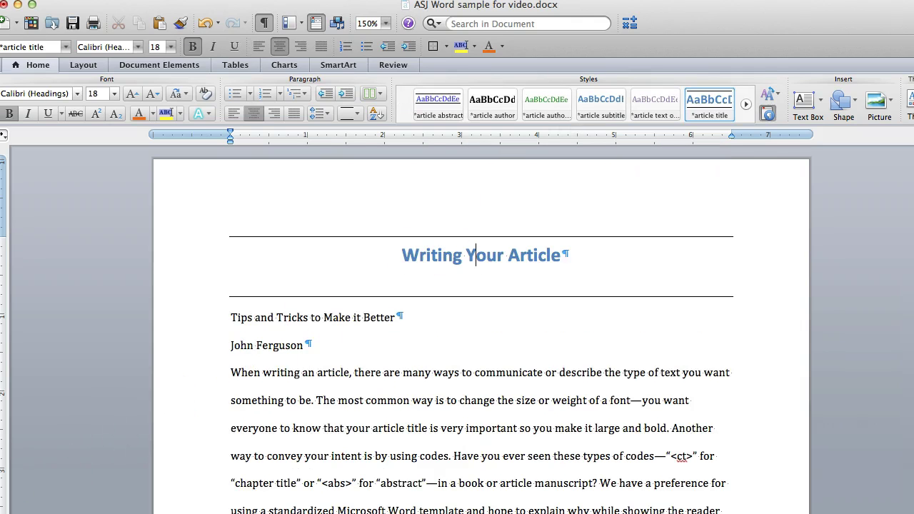
# Open the Styles pane from the Home ribbon.
pyautogui.click(602, 311)
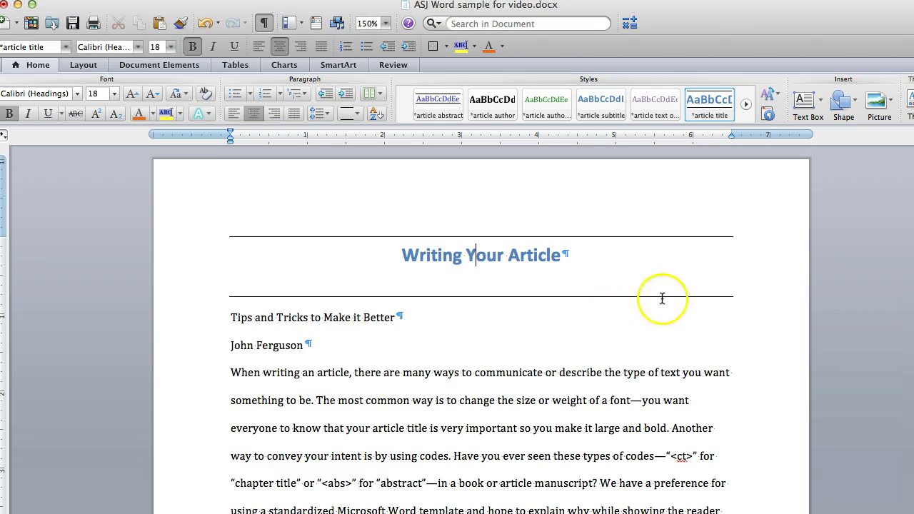
pyautogui.click(768, 117)
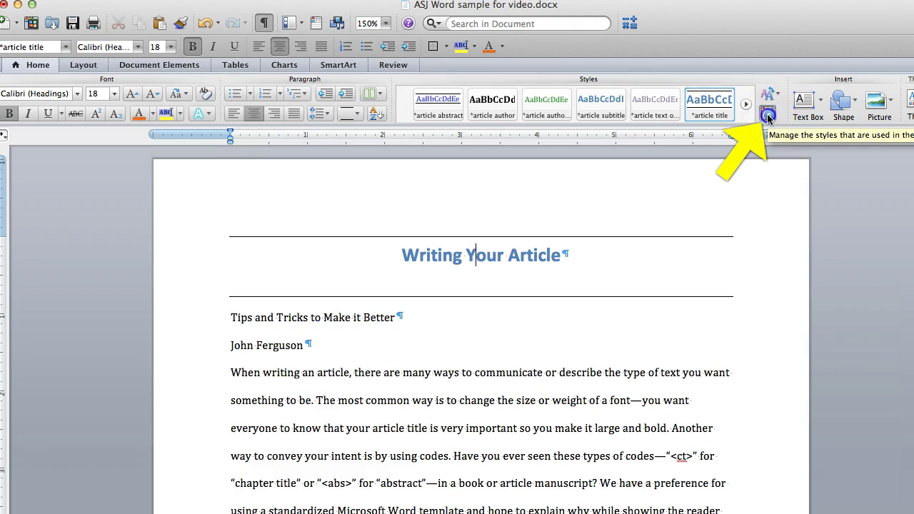
pyautogui.click(768, 116)
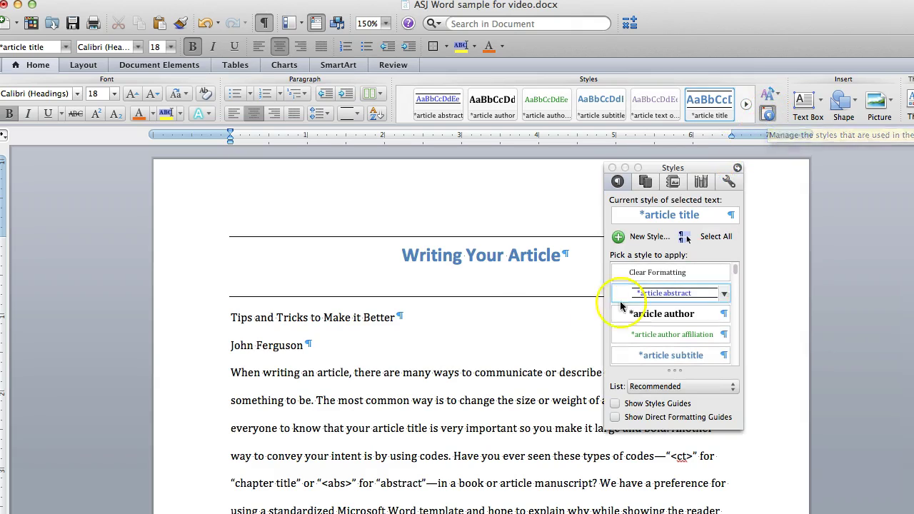
# Style the subtitle, author line and opening paragraph as article subtitle, article author and article abstract.
pyautogui.click(372, 319)
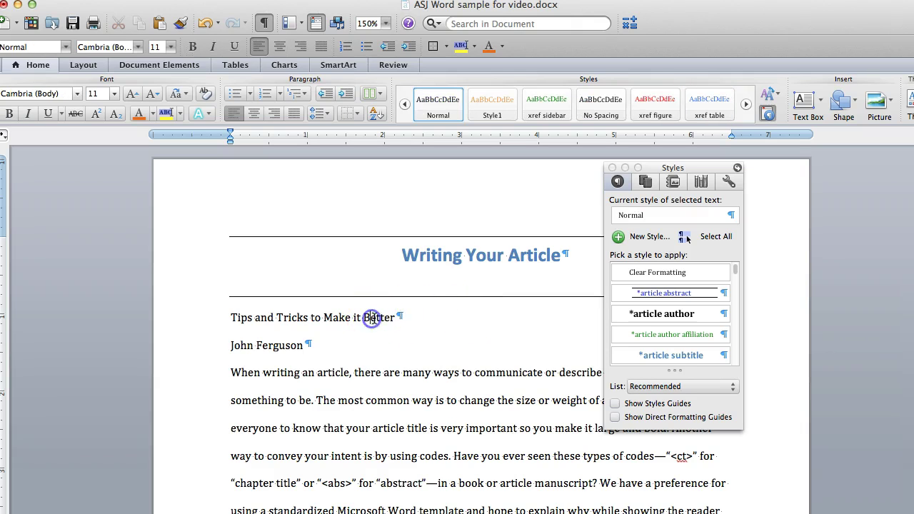
pyautogui.click(682, 354)
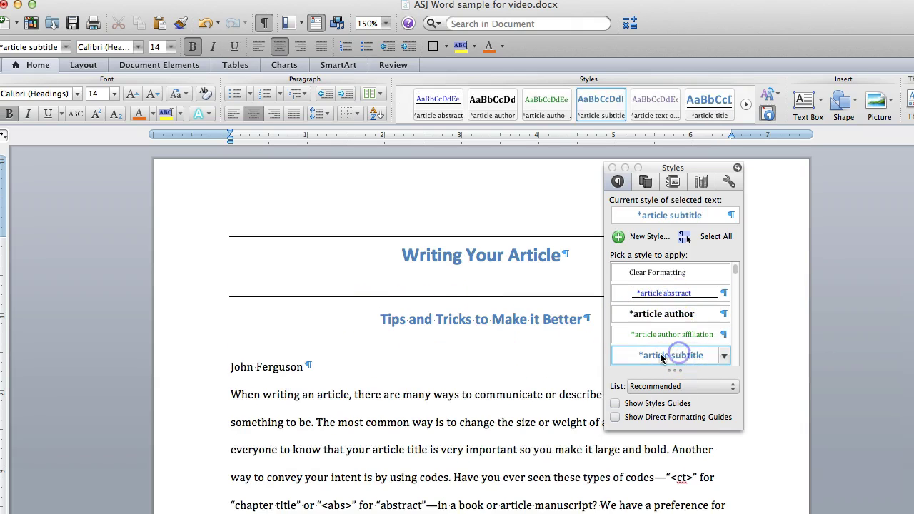
pyautogui.click(284, 368)
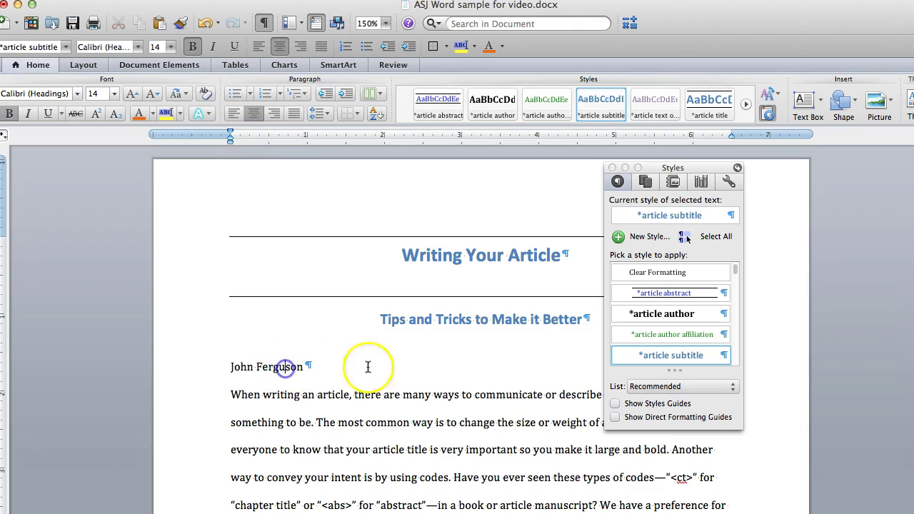
pyautogui.click(641, 314)
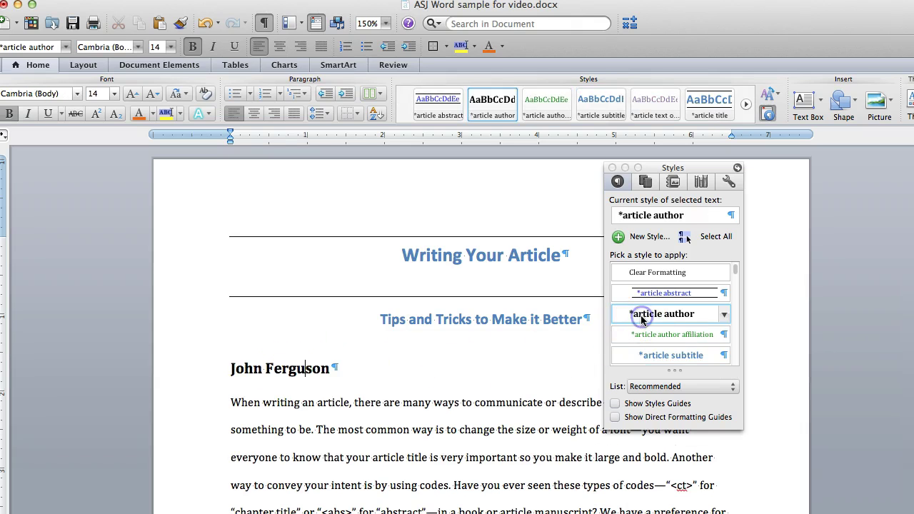
pyautogui.click(467, 432)
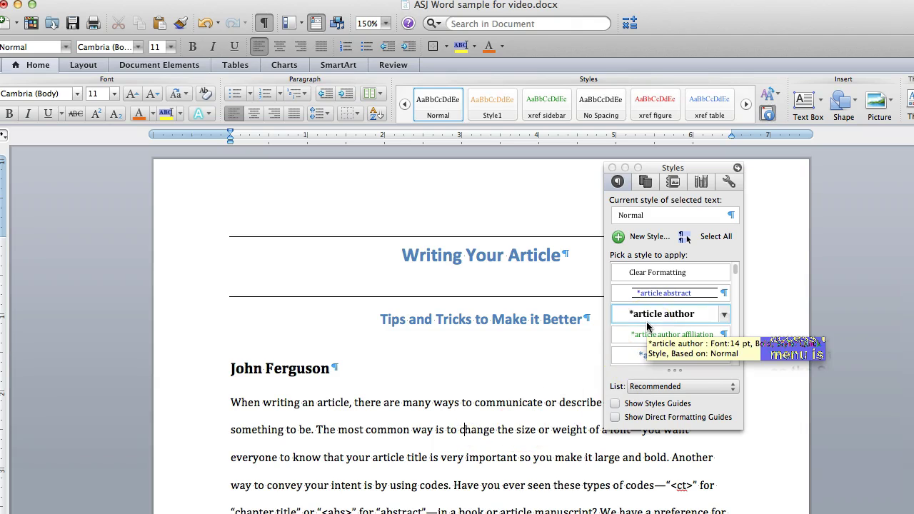
pyautogui.click(651, 296)
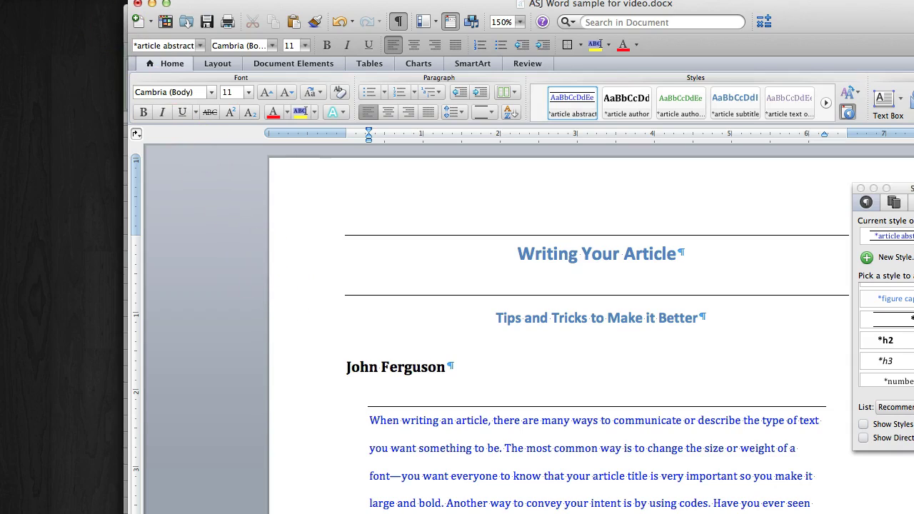
# Set the Style area width to 2 in Word's View preferences.
pyautogui.click(53, 0)
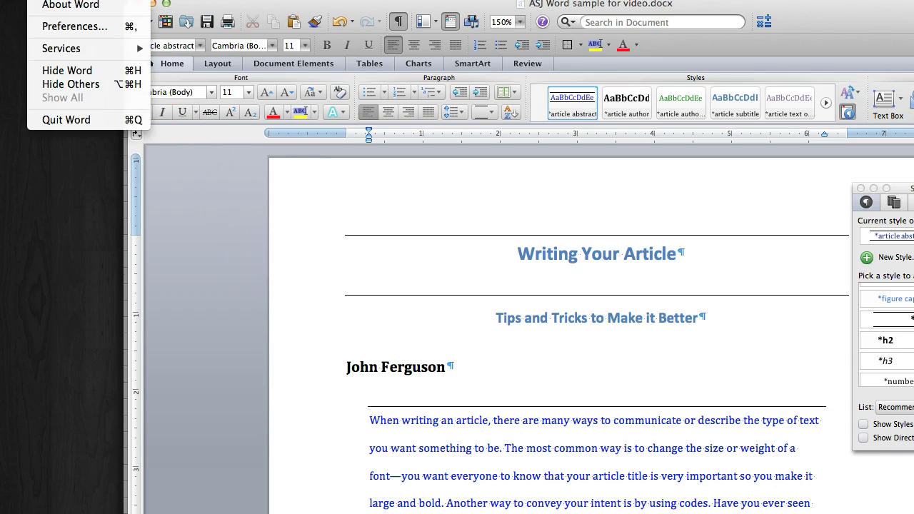
pyautogui.click(60, 28)
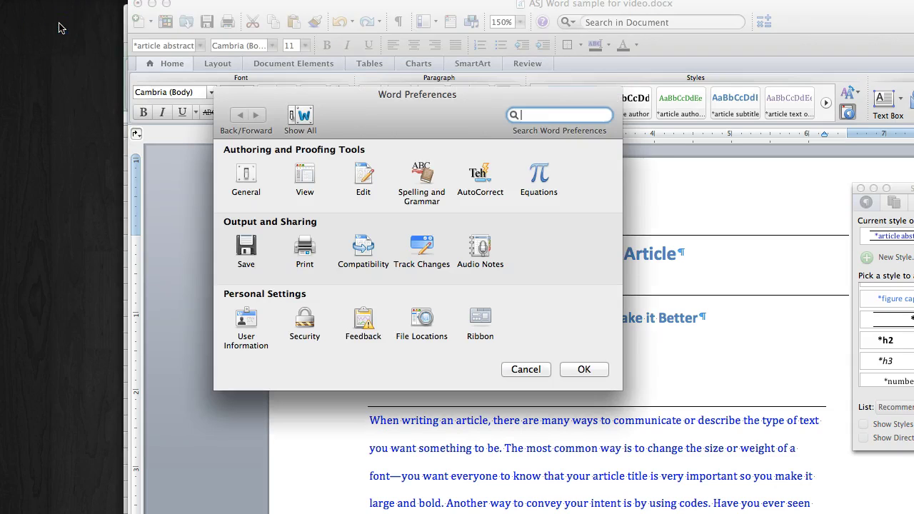
pyautogui.click(306, 173)
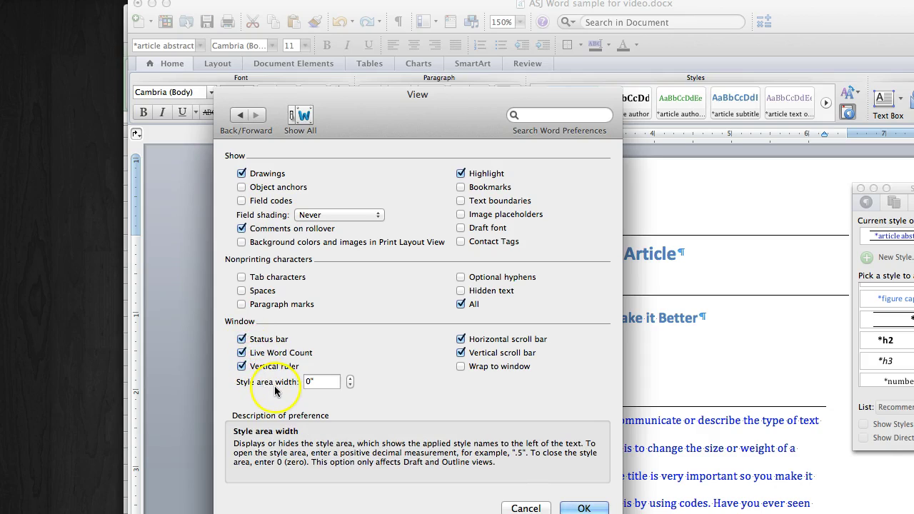
pyautogui.doubleClick(316, 382)
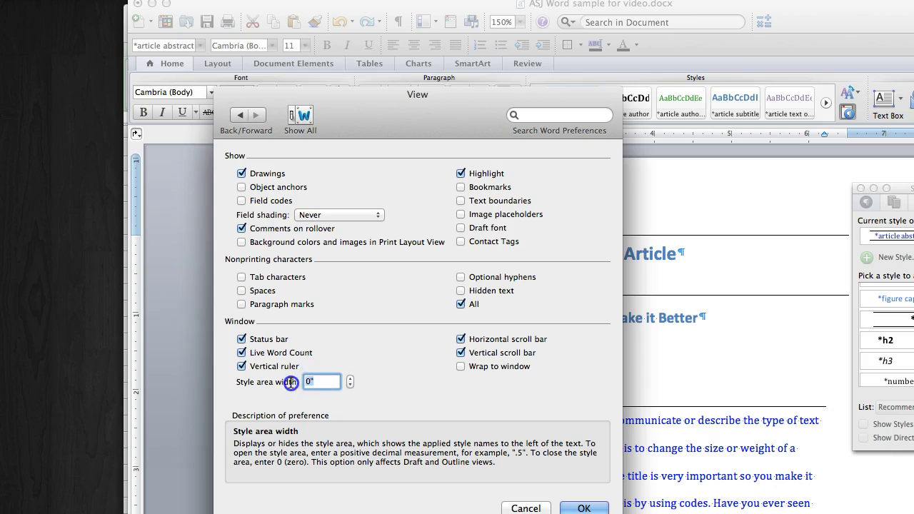
pyautogui.write('2')
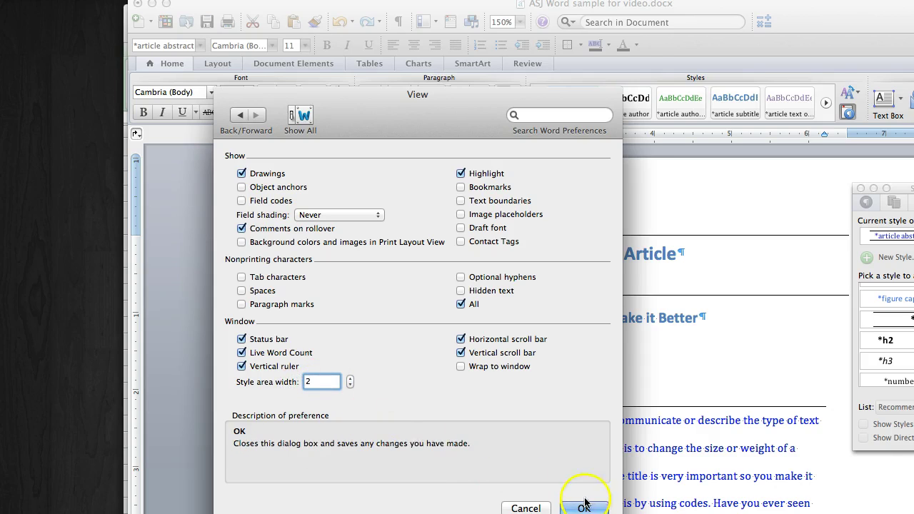
pyautogui.click(584, 508)
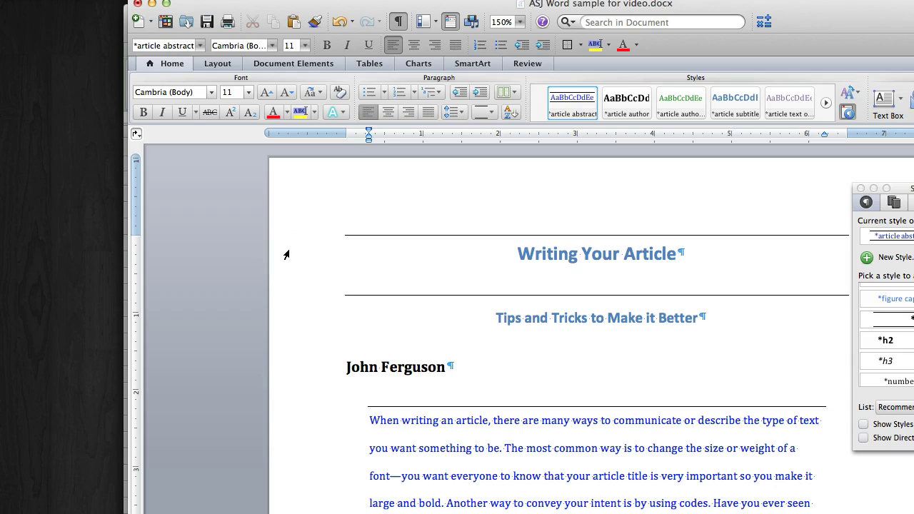
# Switch to Draft view and widen the style area so full style names show.
pyautogui.click(158, 0)
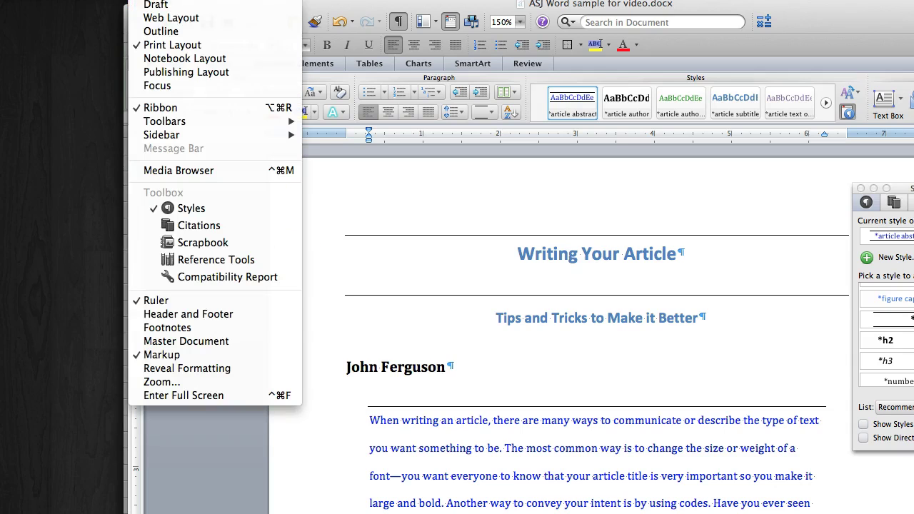
pyautogui.click(157, 5)
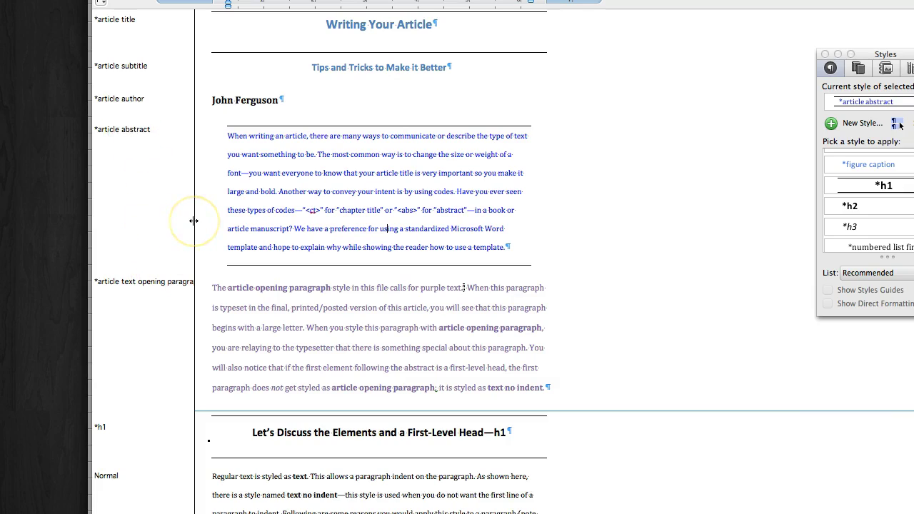
pyautogui.moveTo(194, 221)
pyautogui.mouseDown()
pyautogui.moveTo(253, 220)
pyautogui.moveTo(209, 230)
pyautogui.mouseUp()
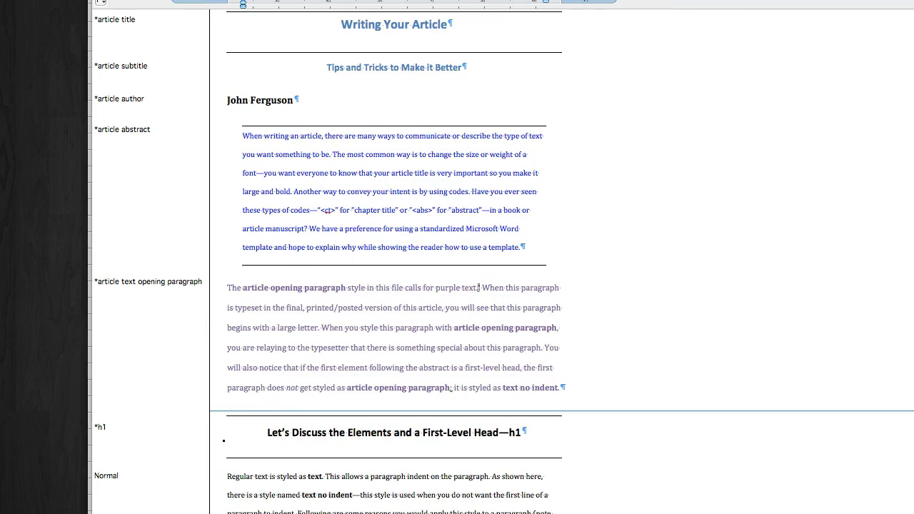
pyautogui.click(900, 125)
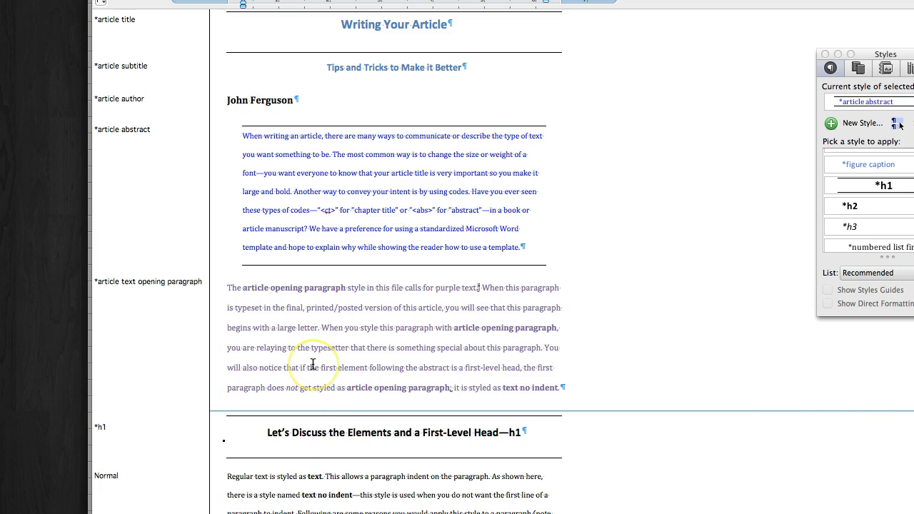